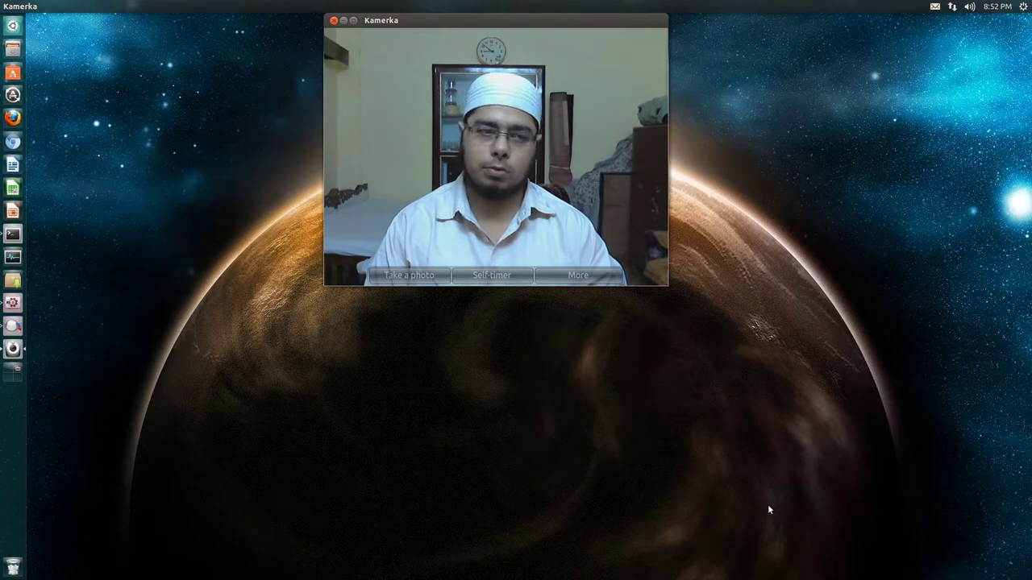
- Switch workspaces to the one where Unity Tweak Tool sits beside the Kamerka webcam view
key("ctrl+alt+Left")
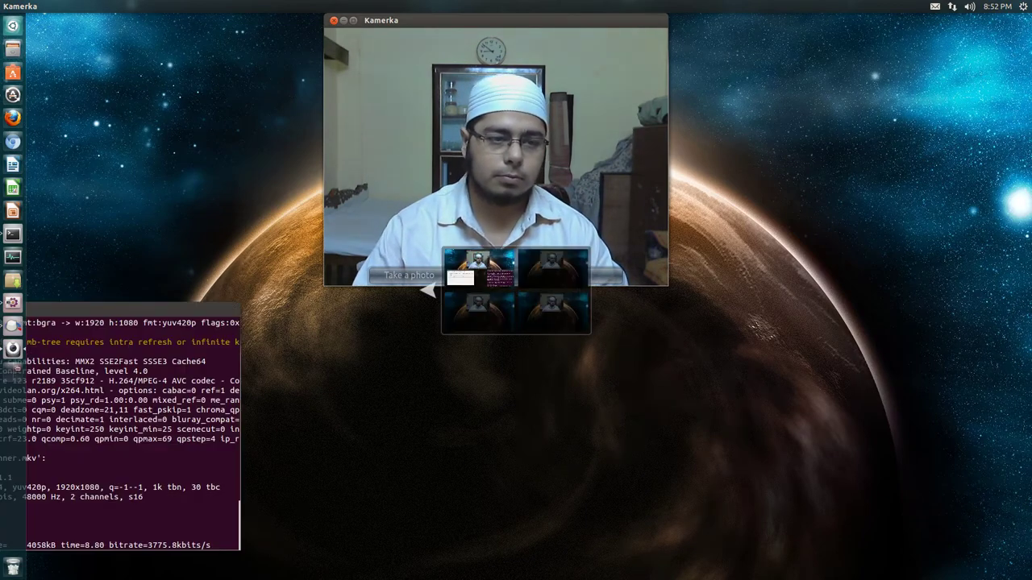
key("ctrl+alt+Down")
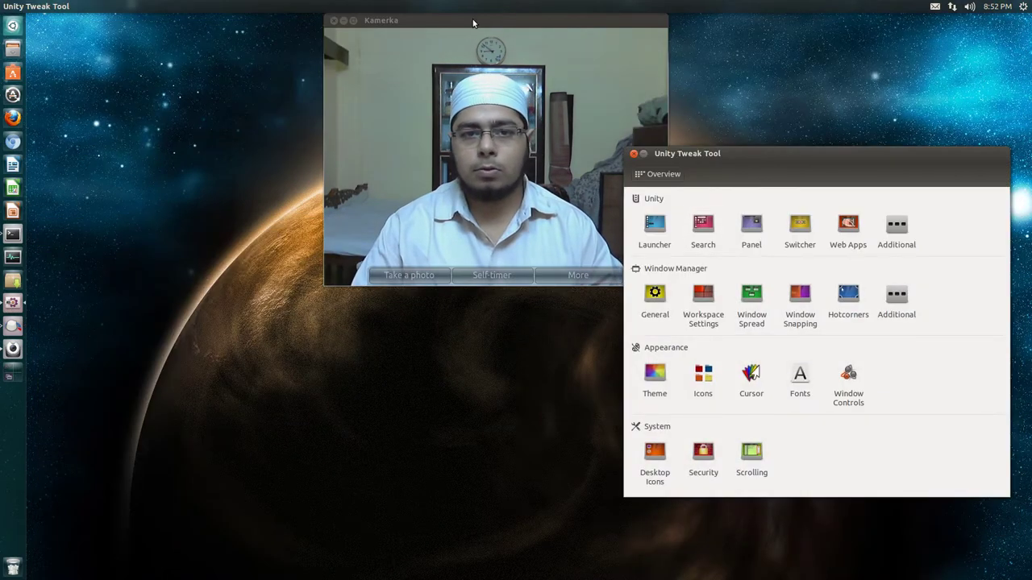
- Move the Kamerka window to the lower left and shift Unity Tweak Tool slightly left beside it
left_click_drag(473, 23, 248, 148)
left_click_drag(636, 152, 562, 149)
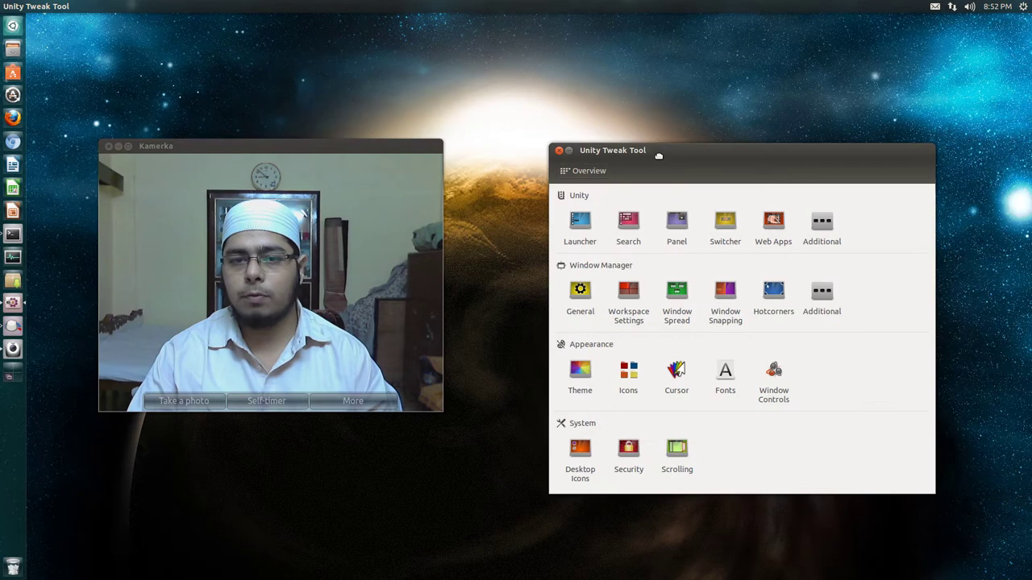
left_click(580, 231)
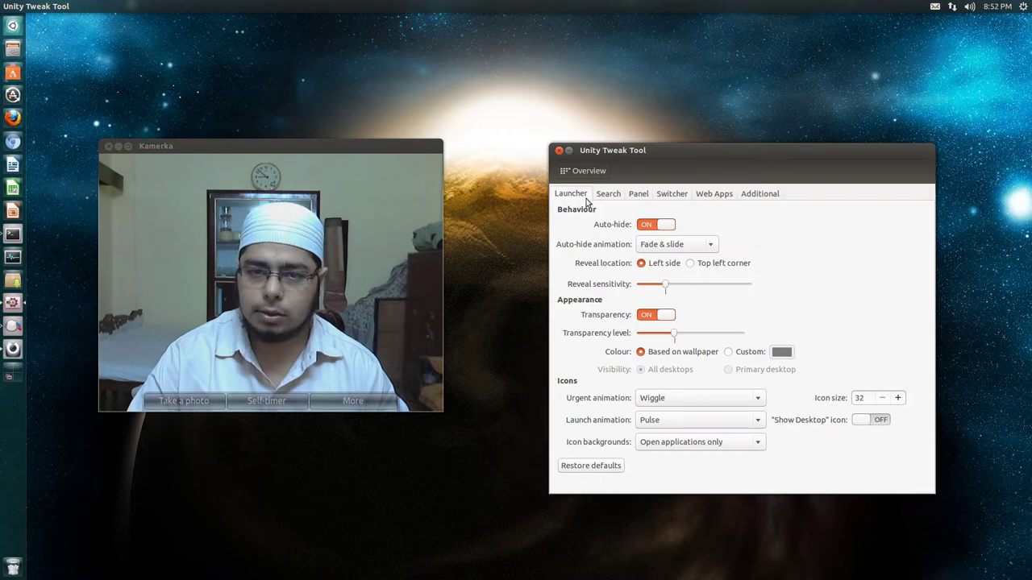
left_click(607, 195)
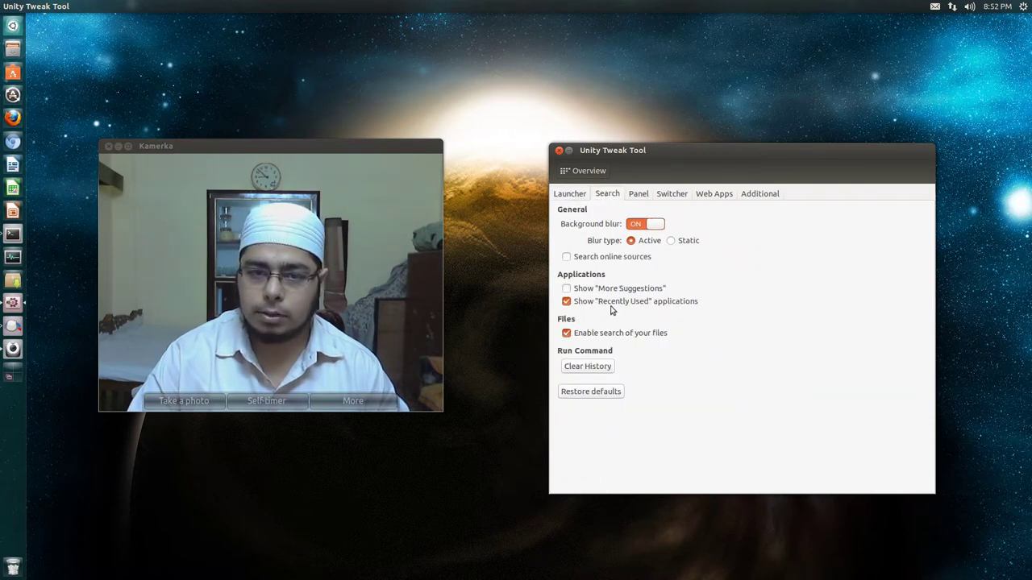
left_click(647, 198)
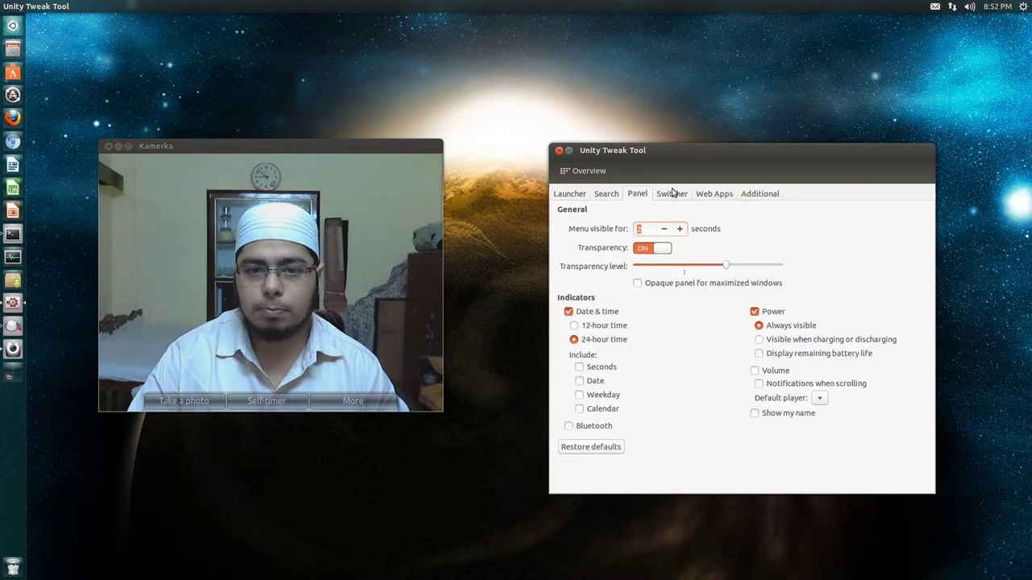
left_click(684, 201)
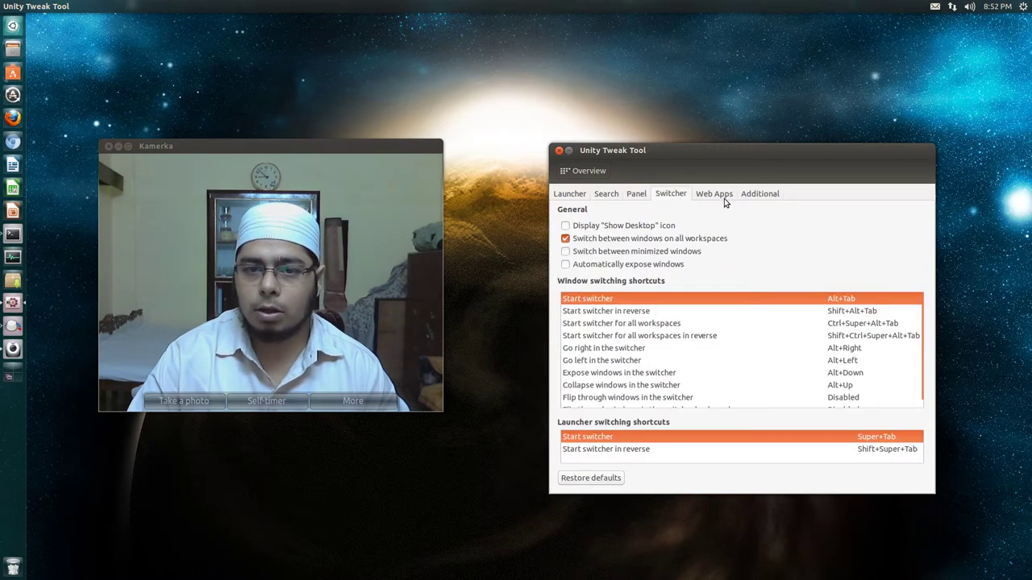
left_click(724, 199)
left_click(772, 195)
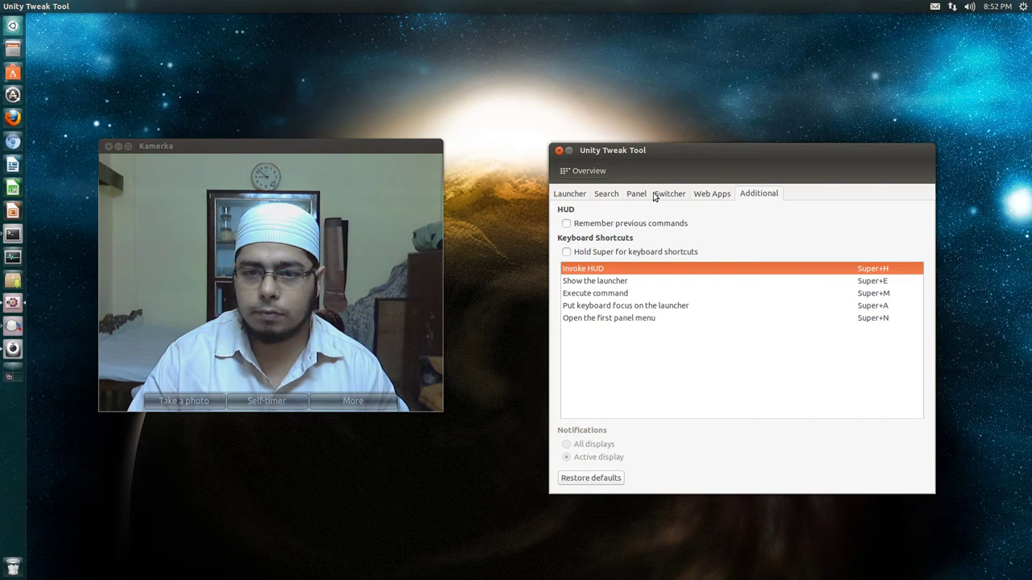
left_click(632, 197)
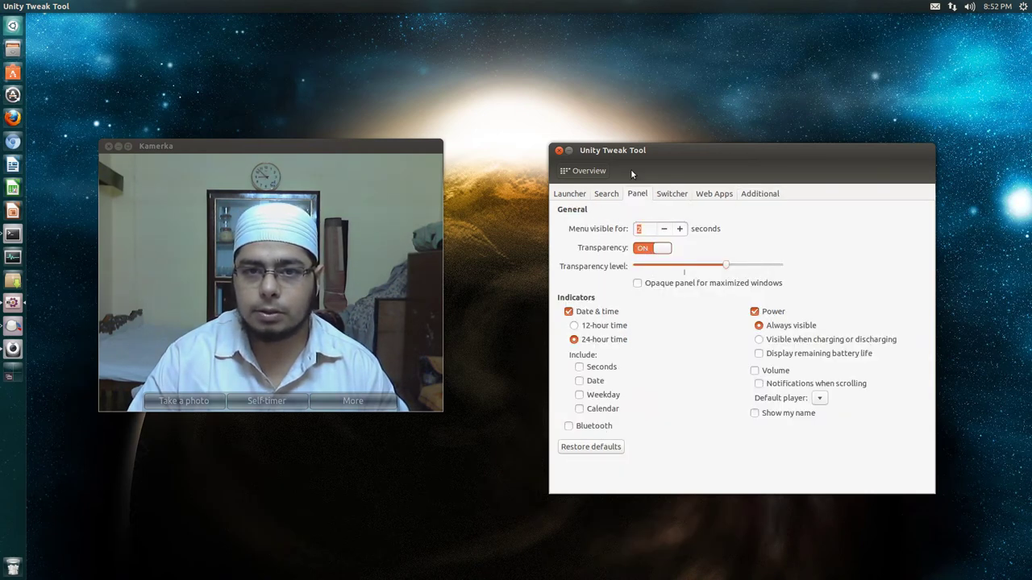
- Open Window Manager General settings, test desktop zoom in and out, then show Workspace Settings
left_click(576, 172)
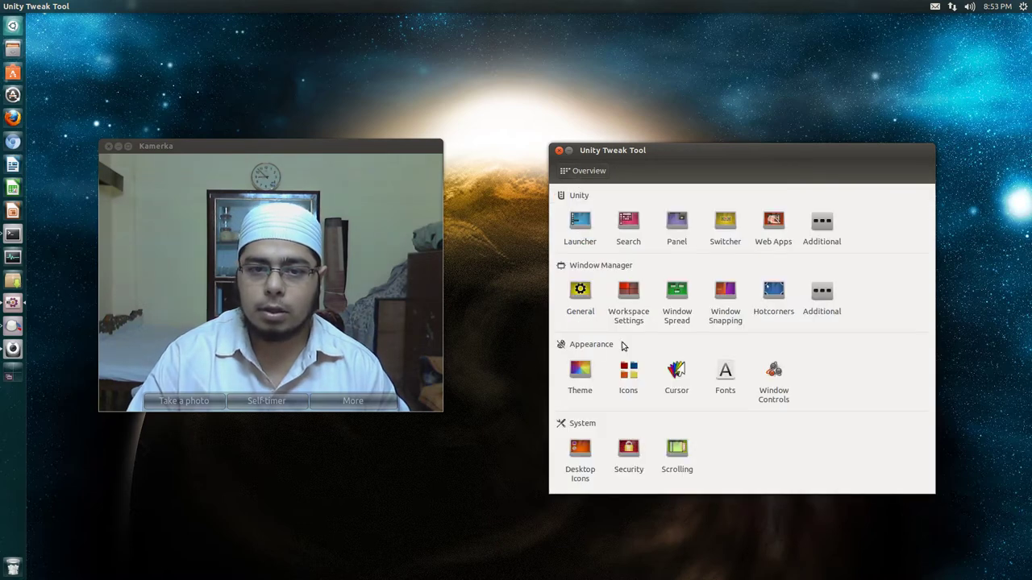
left_click(579, 301)
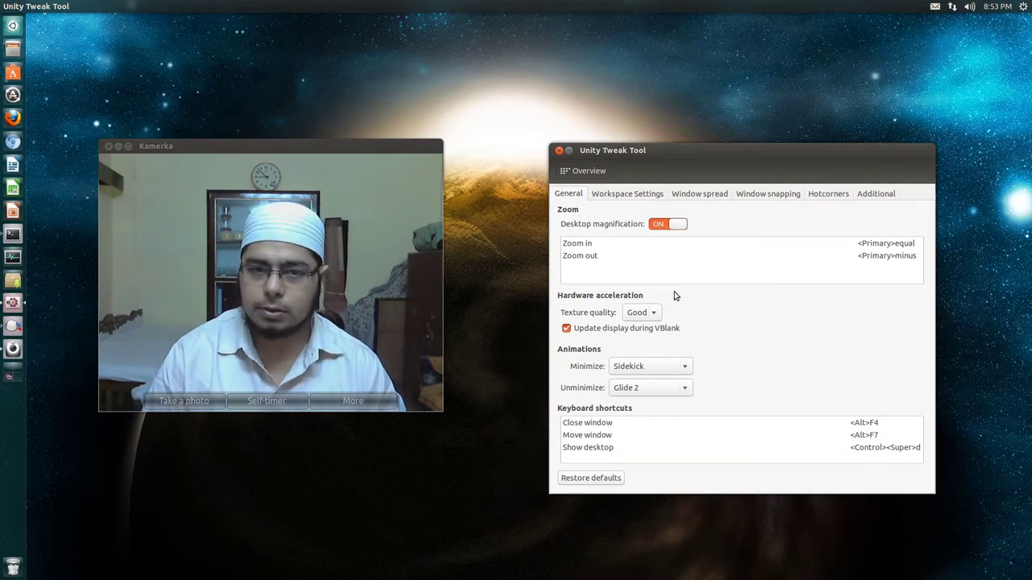
key("ctrl+equal")
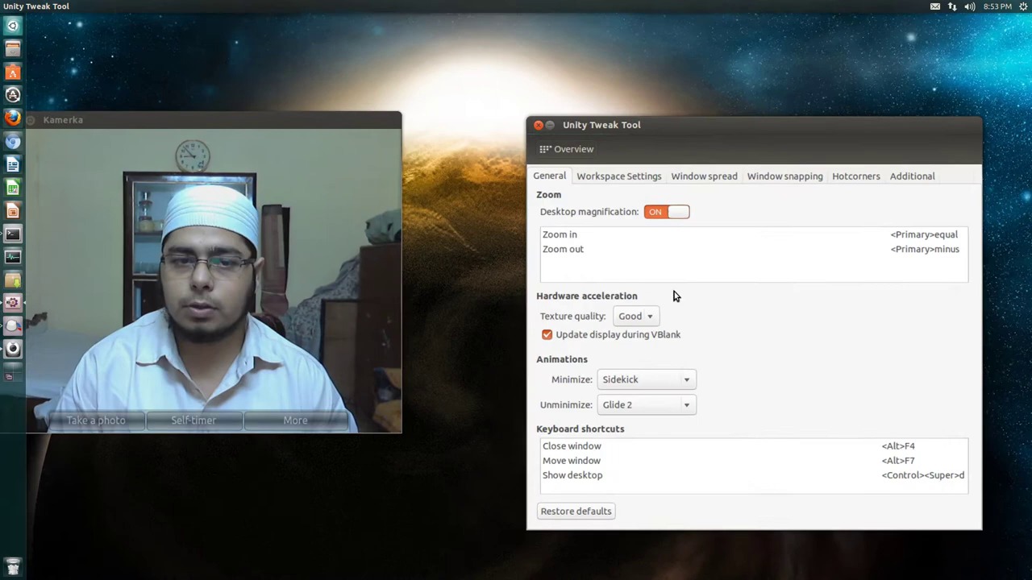
key("ctrl+minus")
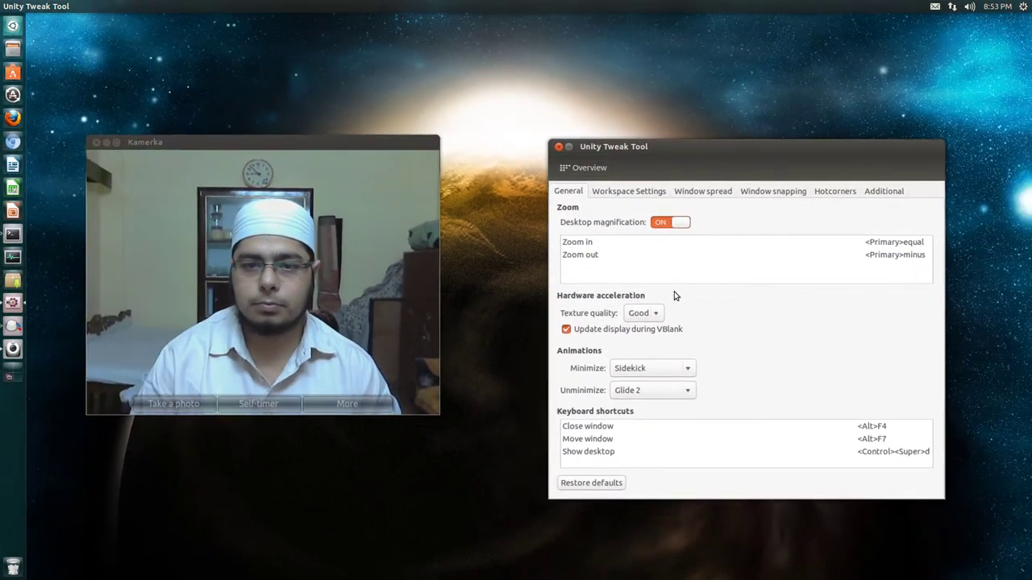
left_click(603, 194)
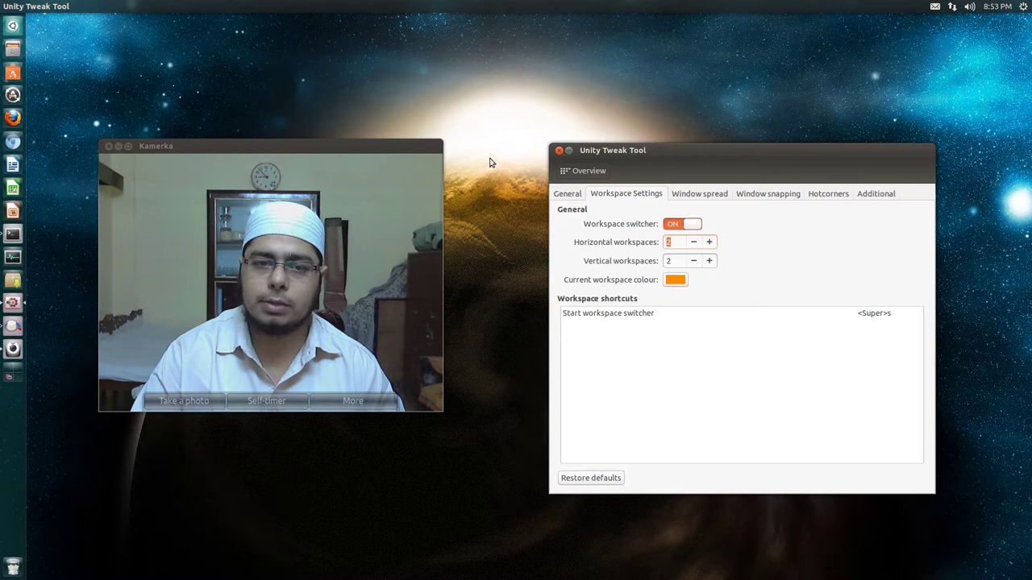
- Open Window spread settings and preview the spread twice with Super+W, returning to the tweak tool
left_click(698, 196)
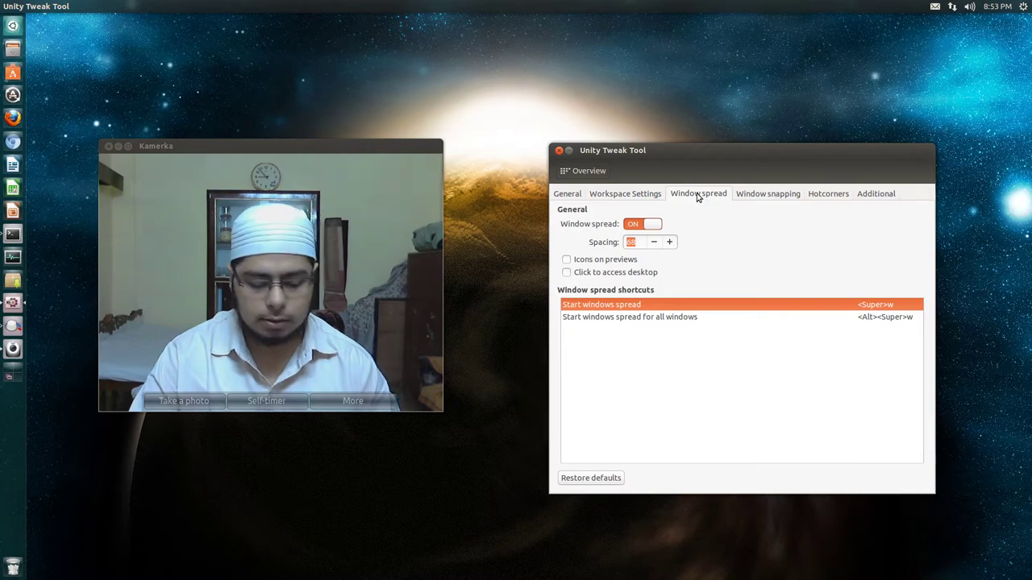
key("super+w")
left_click(698, 196)
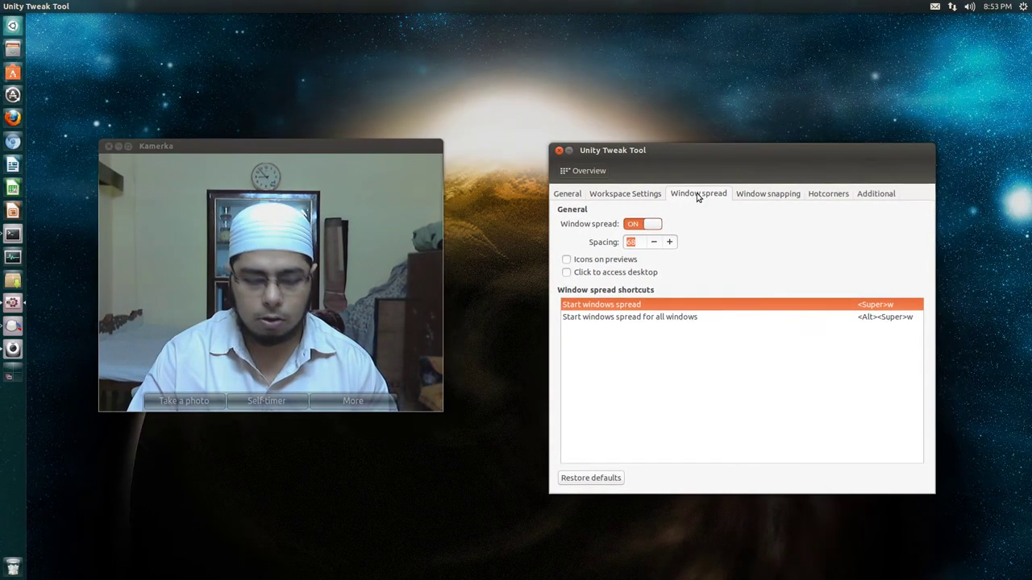
key("super+w")
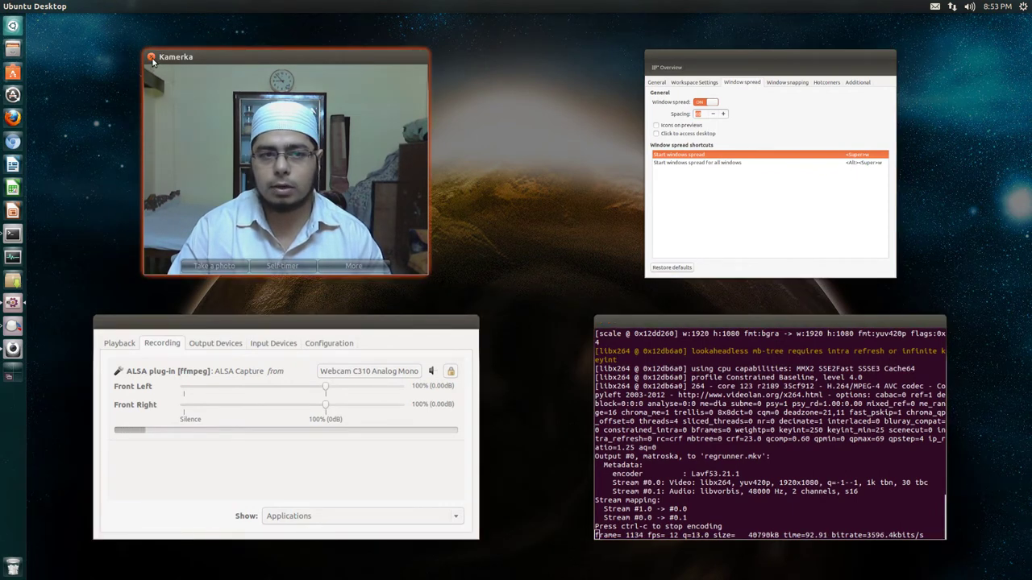
left_click(719, 124)
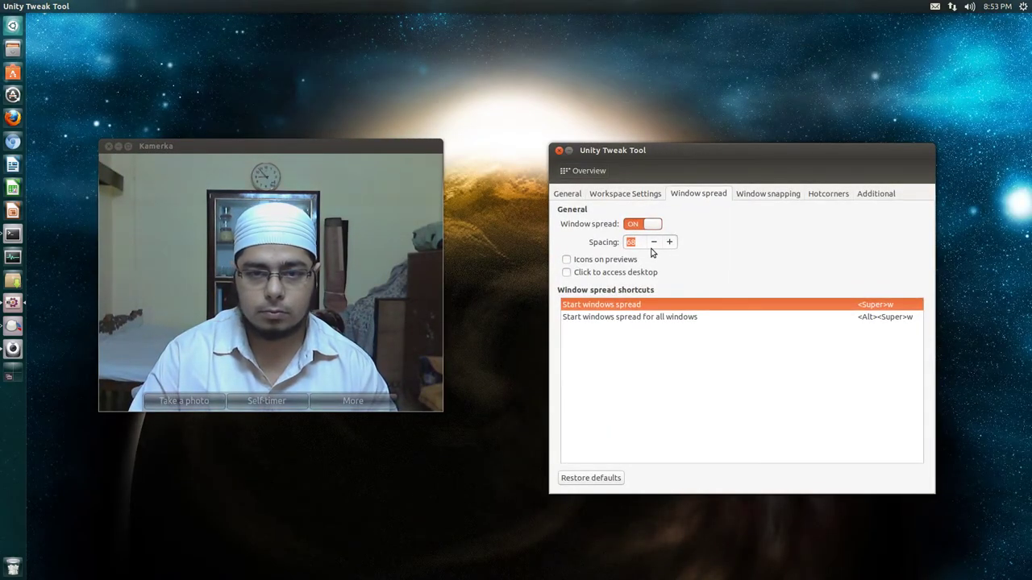
left_click(785, 192)
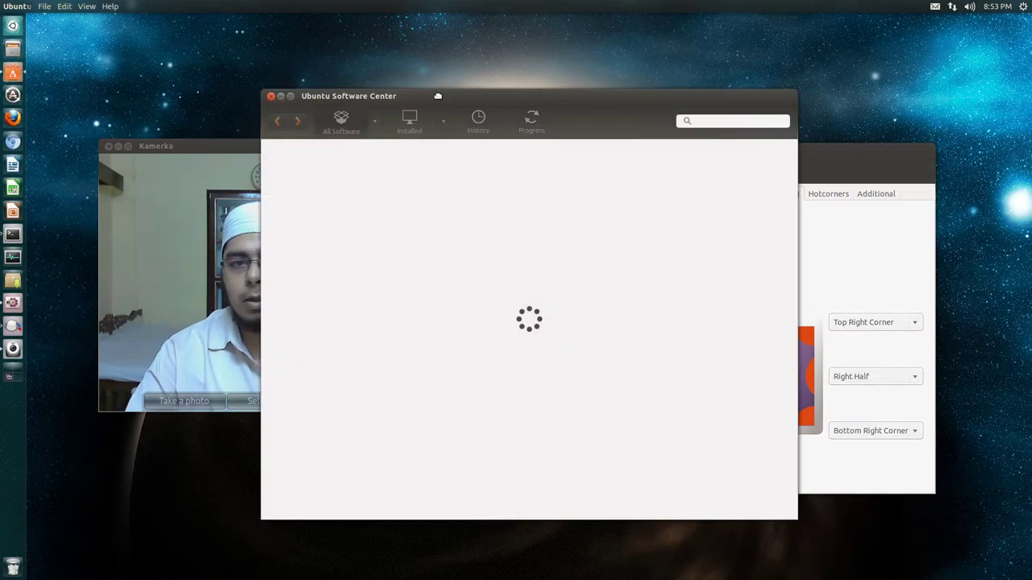
left_click_drag(439, 96, 1028, 188)
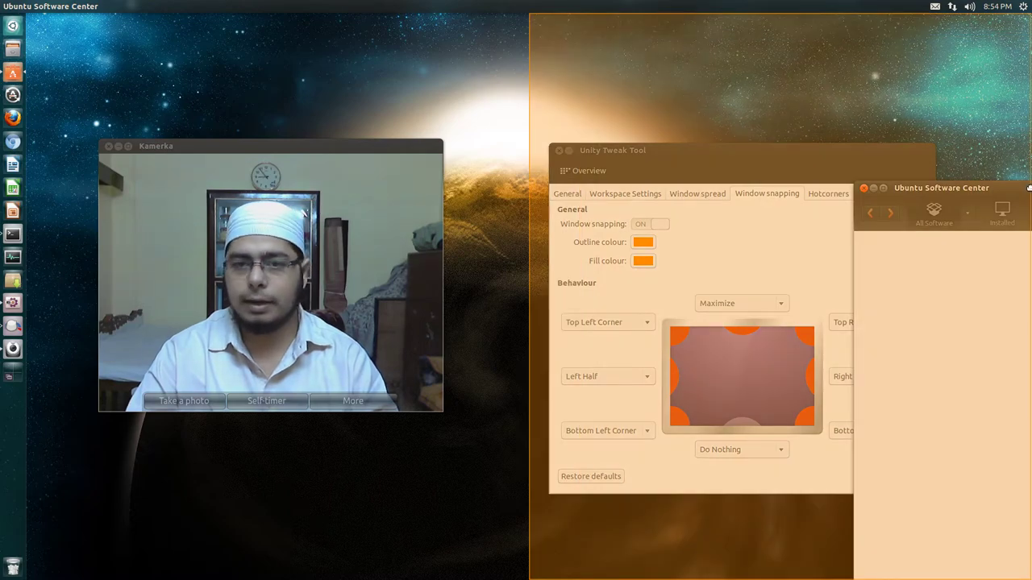
left_click_drag(1029, 188, 286, 94)
left_click_drag(578, 91, 374, 99)
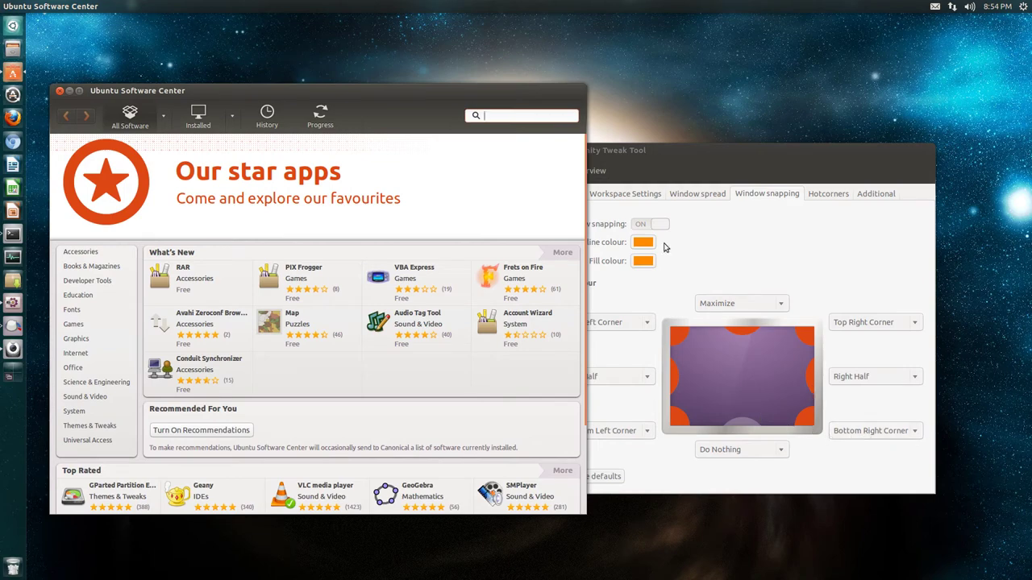
left_click_drag(391, 93, 330, 87)
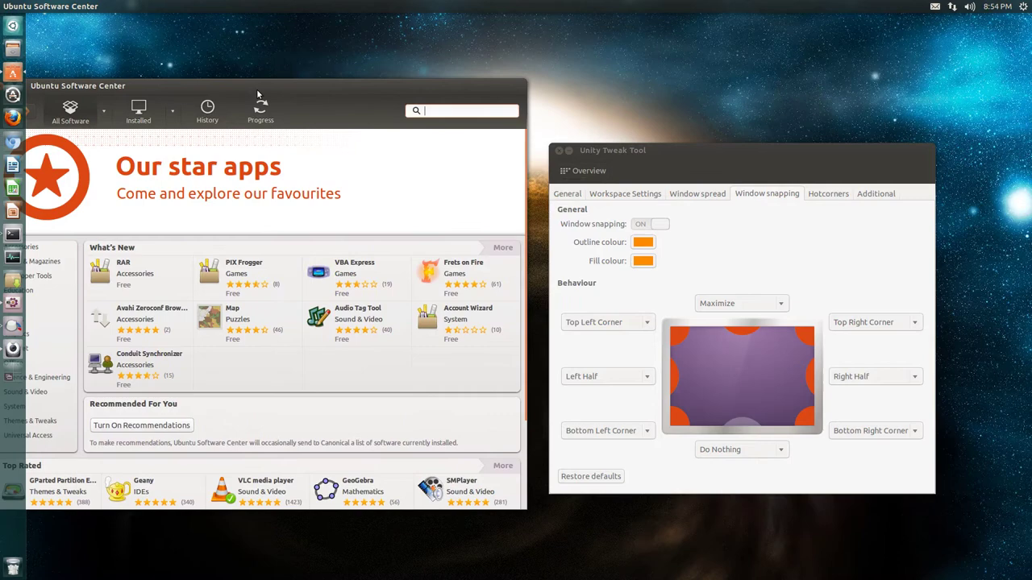
left_click_drag(58, 87, 104, 106)
left_click(104, 105)
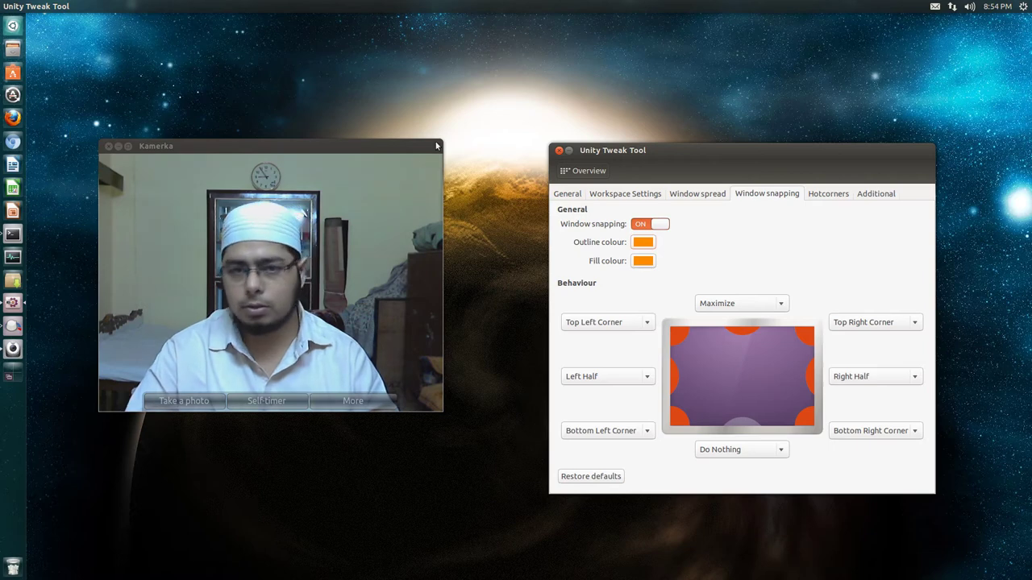
- Open Hotcorners and trigger the Show Workspaces corner, then return to the tweak tool's workspace
left_click(841, 198)
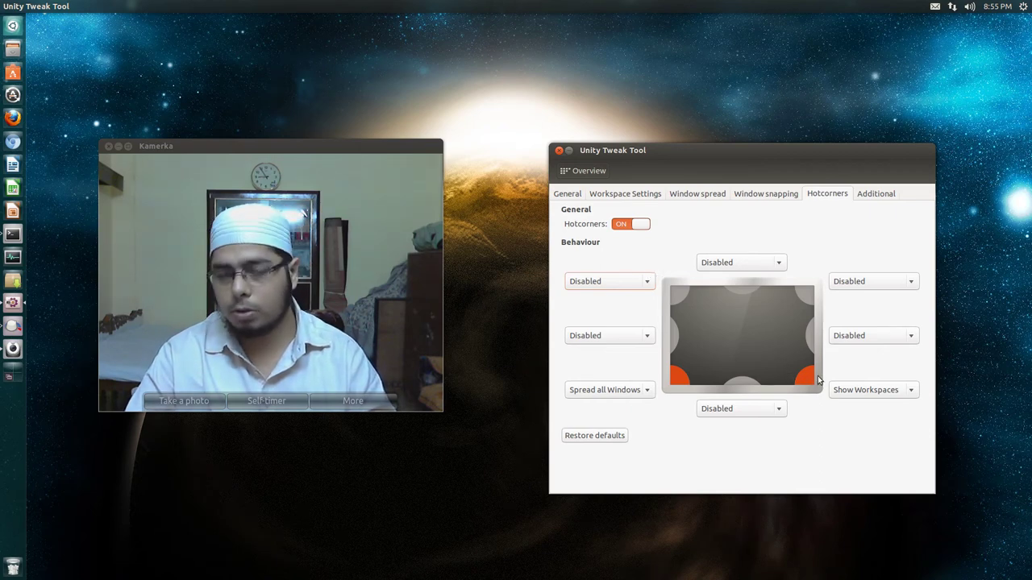
mouse_move(1031, 579)
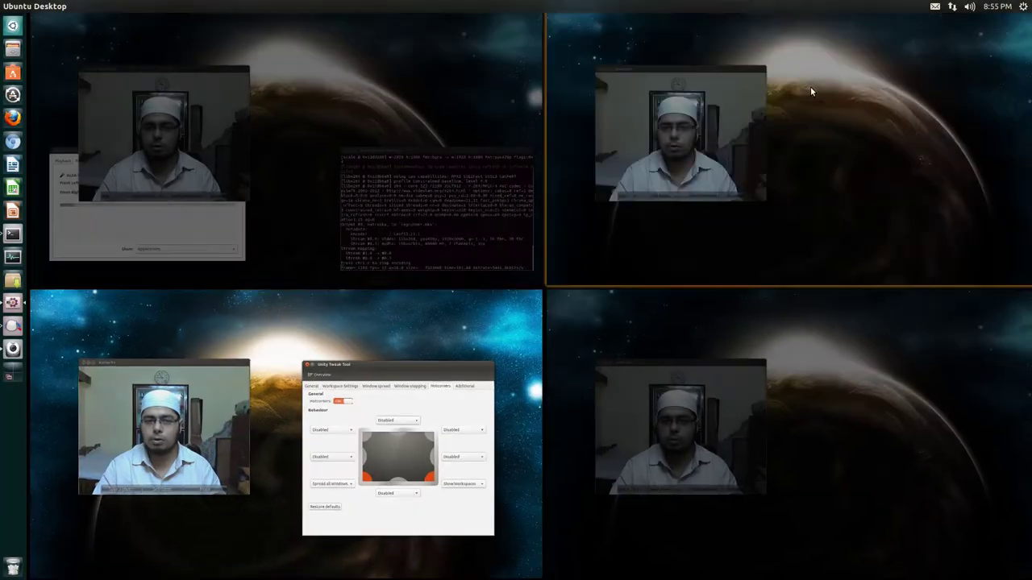
left_click(811, 89)
key("super+s")
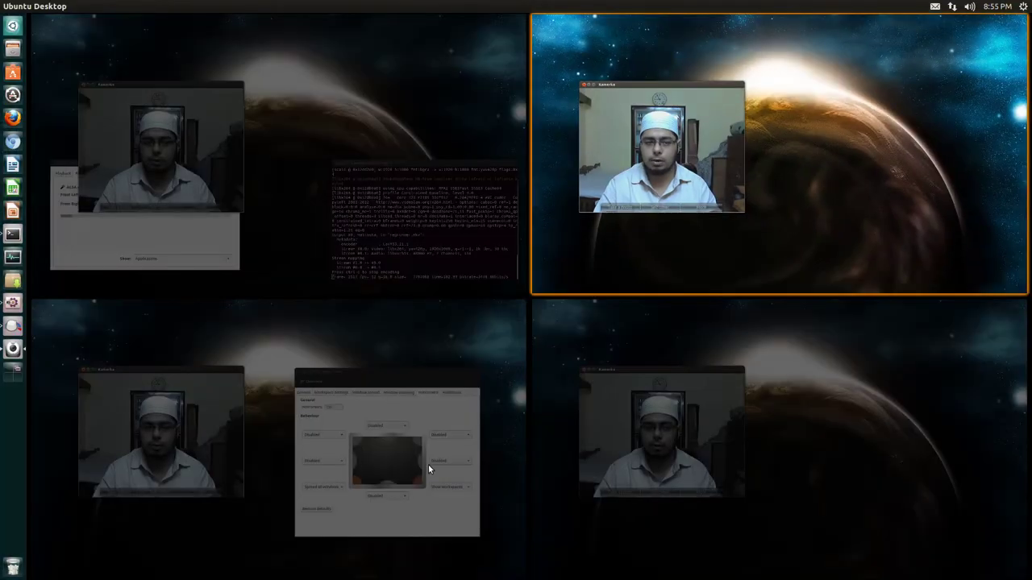
left_click(426, 362)
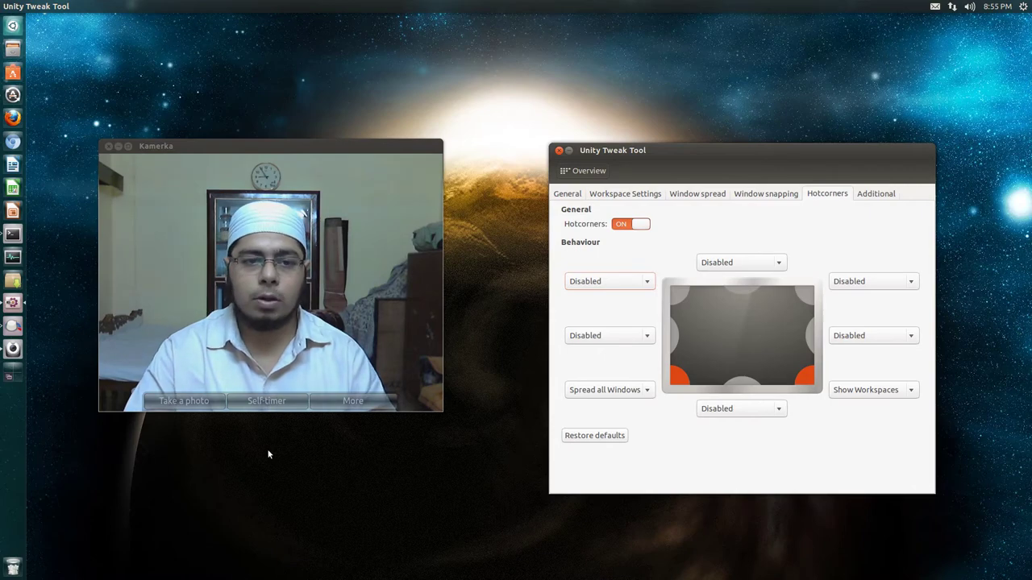
- Trigger the Spread all Windows corner, view the Additional settings, and return to the overview
mouse_move(1, 579)
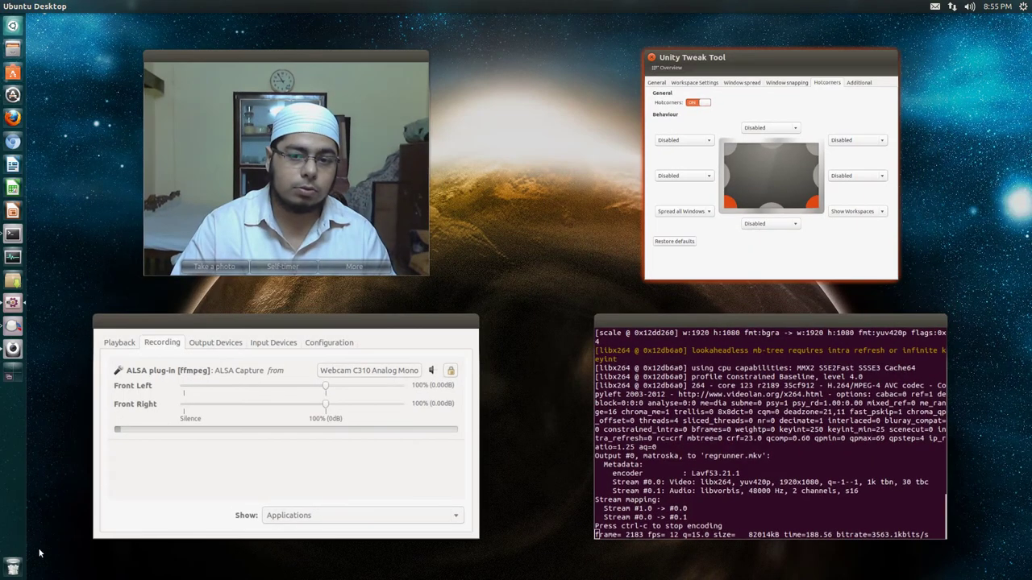
left_click(688, 144)
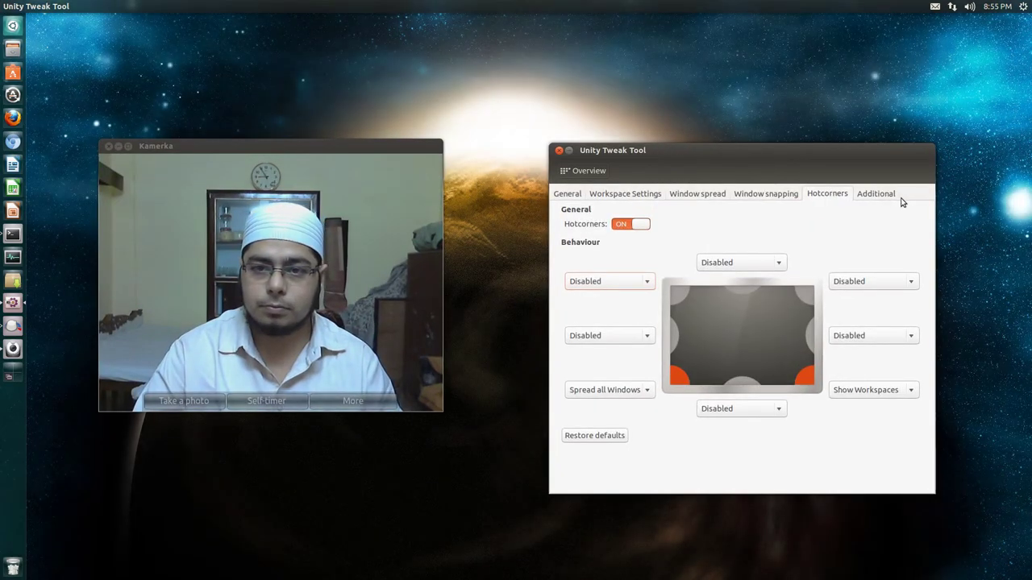
left_click(889, 198)
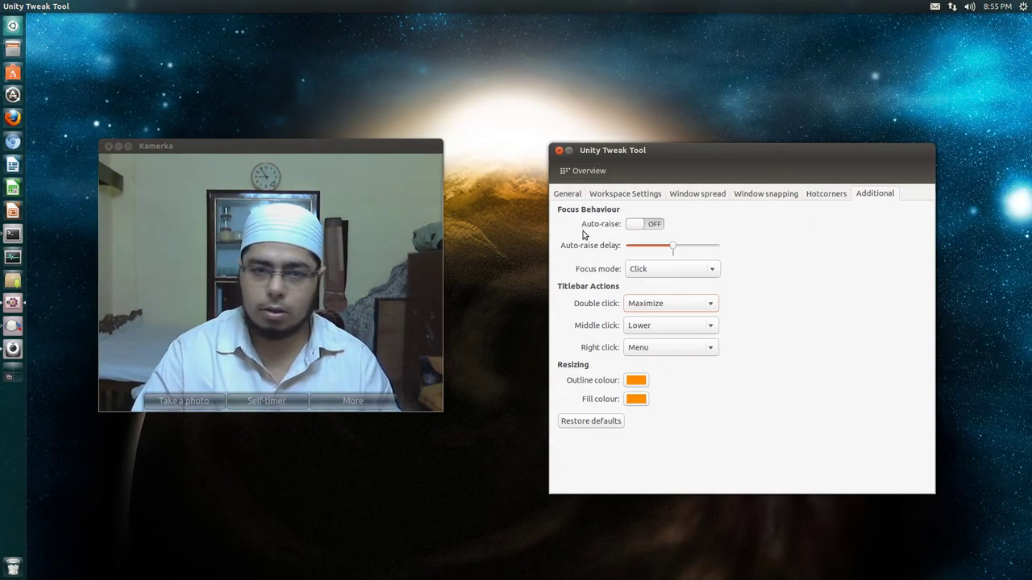
left_click(584, 170)
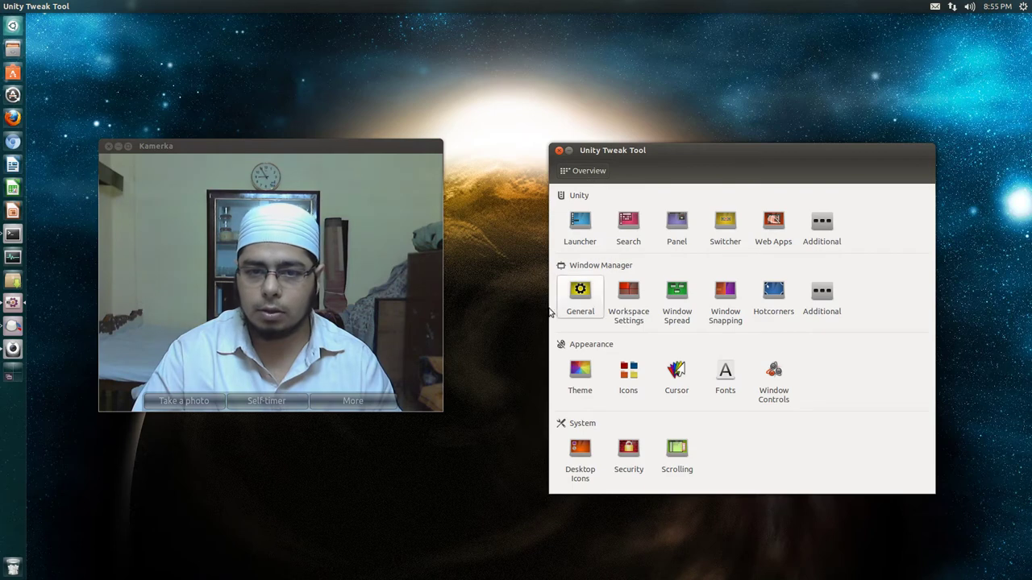
- In Desktop Icons, show then hide the Home Folder icon
left_click(572, 448)
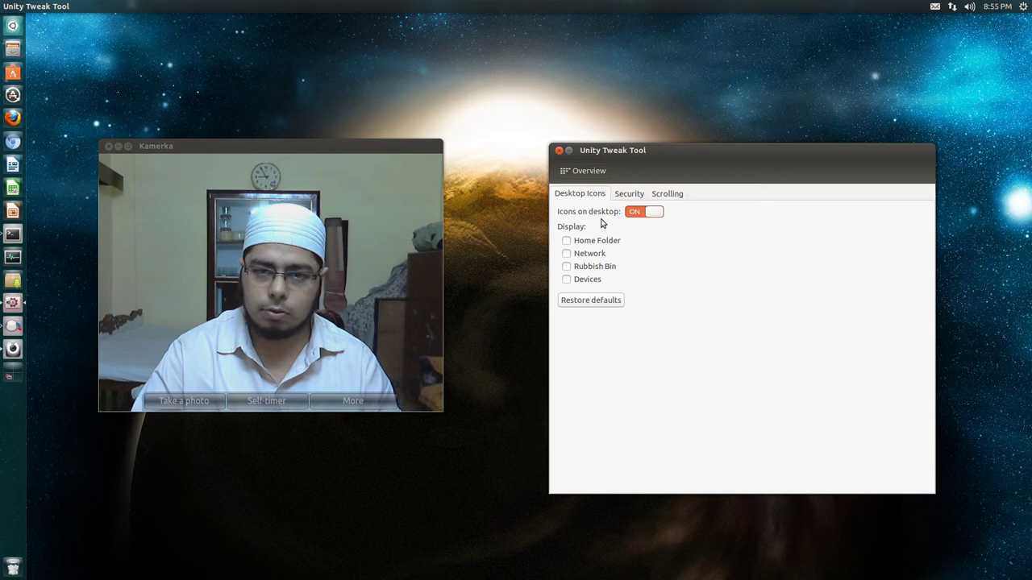
left_click(591, 242)
left_click(591, 242)
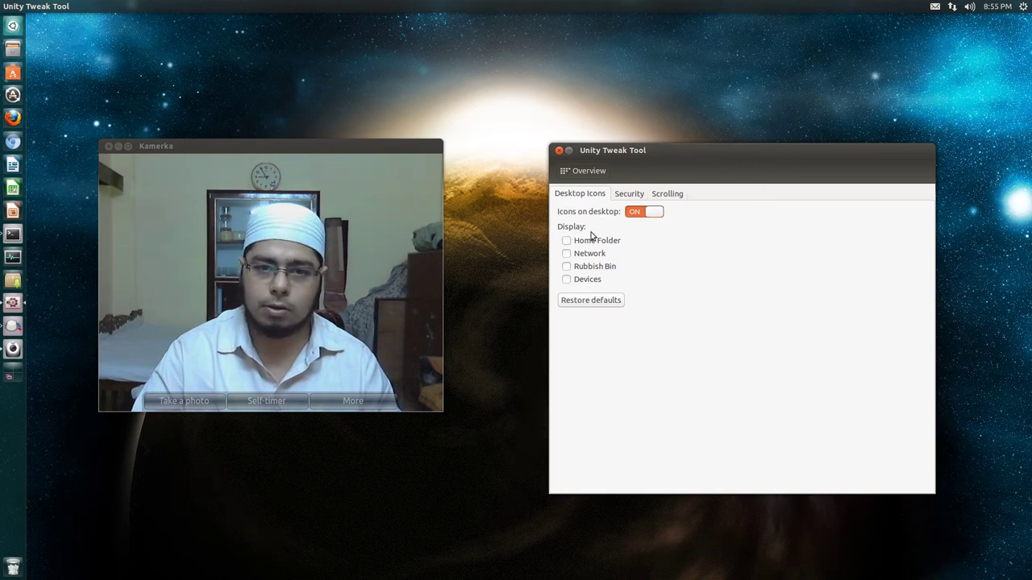
- In Security, restrict User log out, check the session menu, then allow log out again
left_click(629, 194)
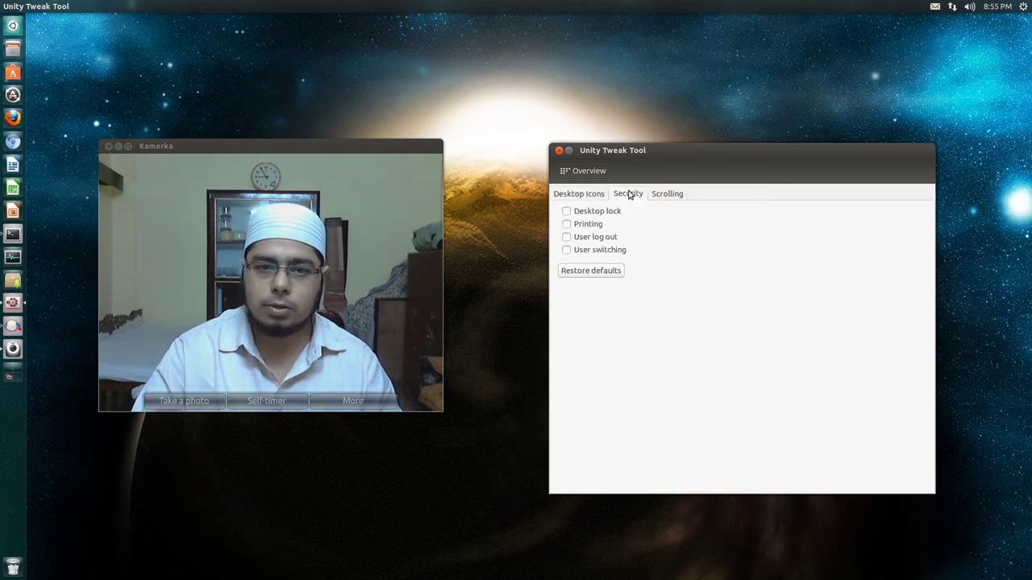
left_click(1022, 6)
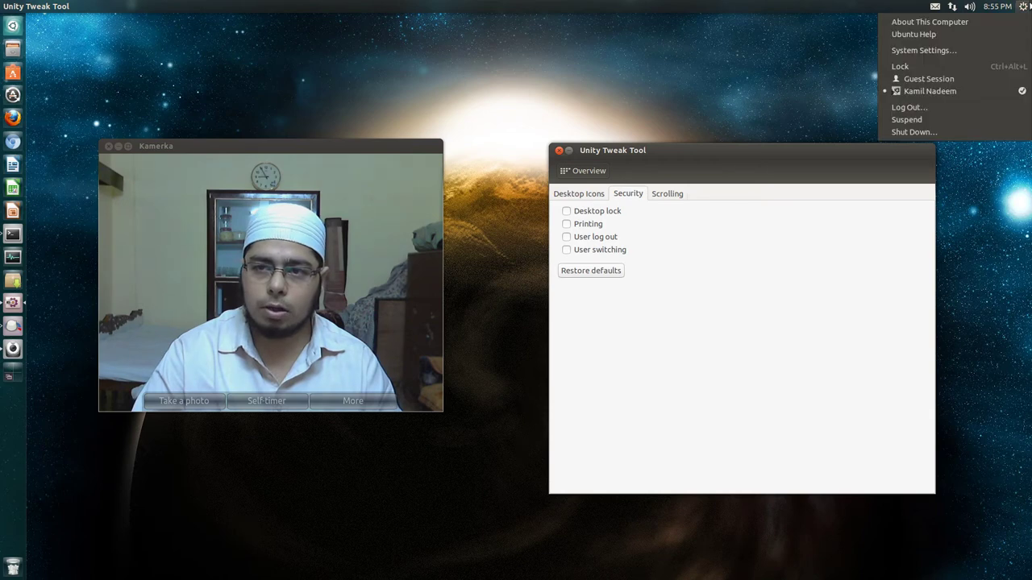
key("Escape")
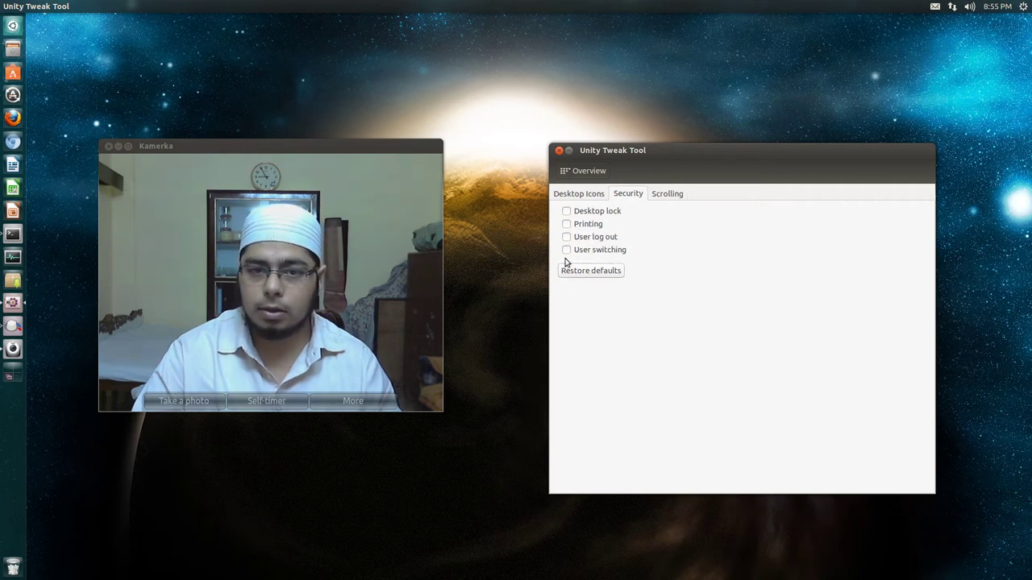
left_click(566, 237)
left_click(1023, 5)
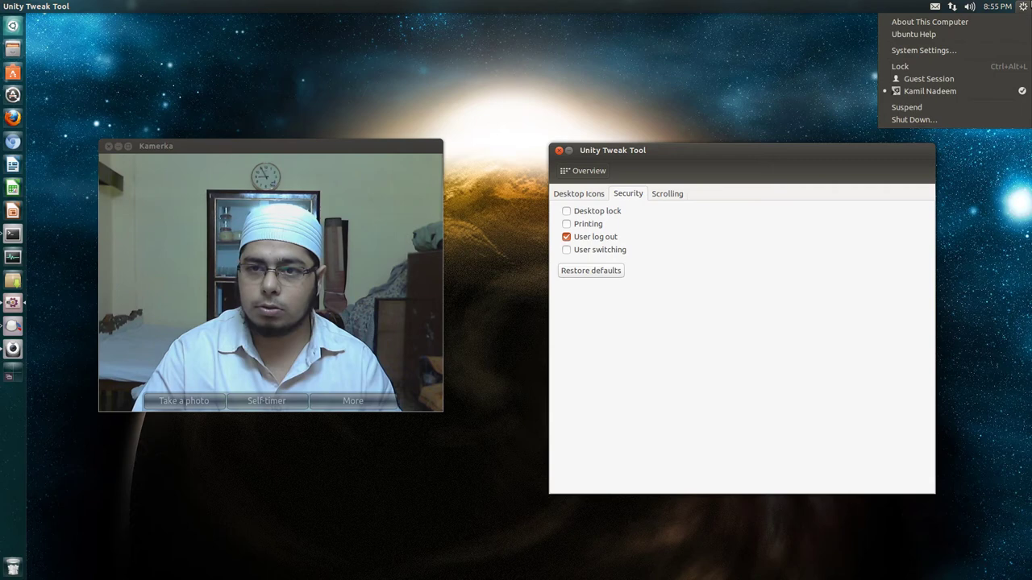
key("Escape")
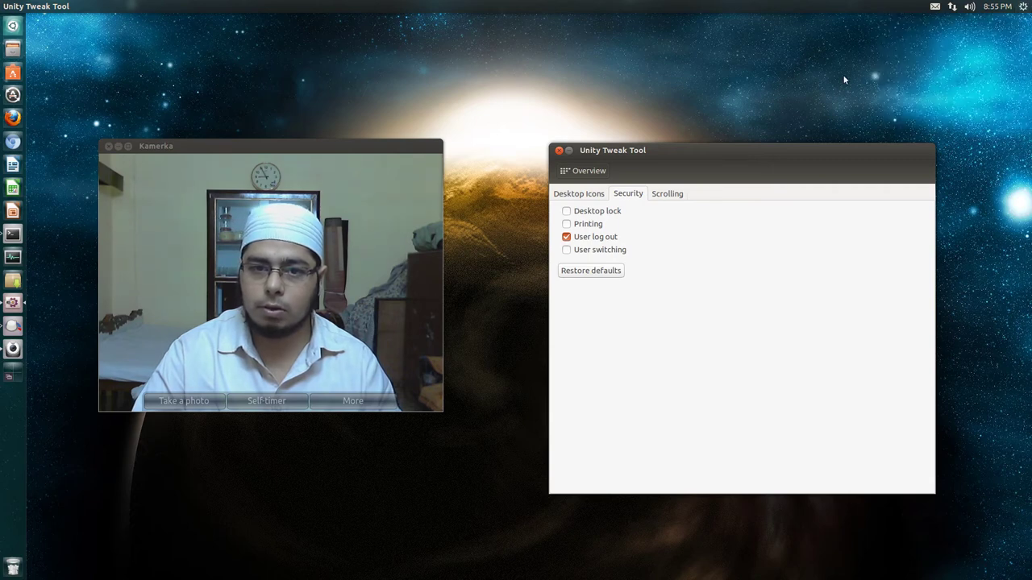
left_click(566, 237)
left_click(1023, 6)
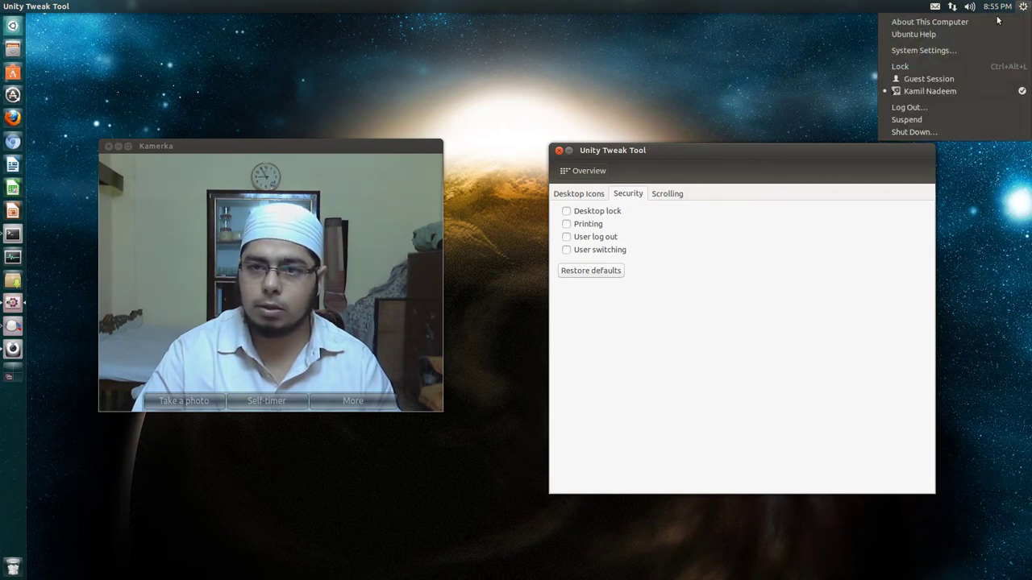
key("Escape")
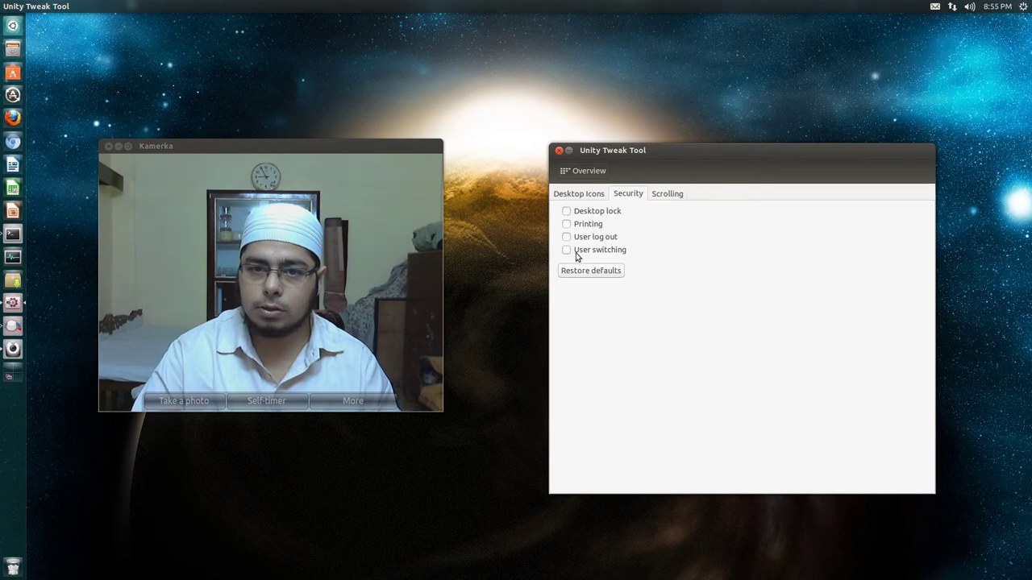
- Toggle the User switching restriction, checking the session menu, leave it enabled, and show Scrolling
left_click(566, 250)
left_click(1023, 5)
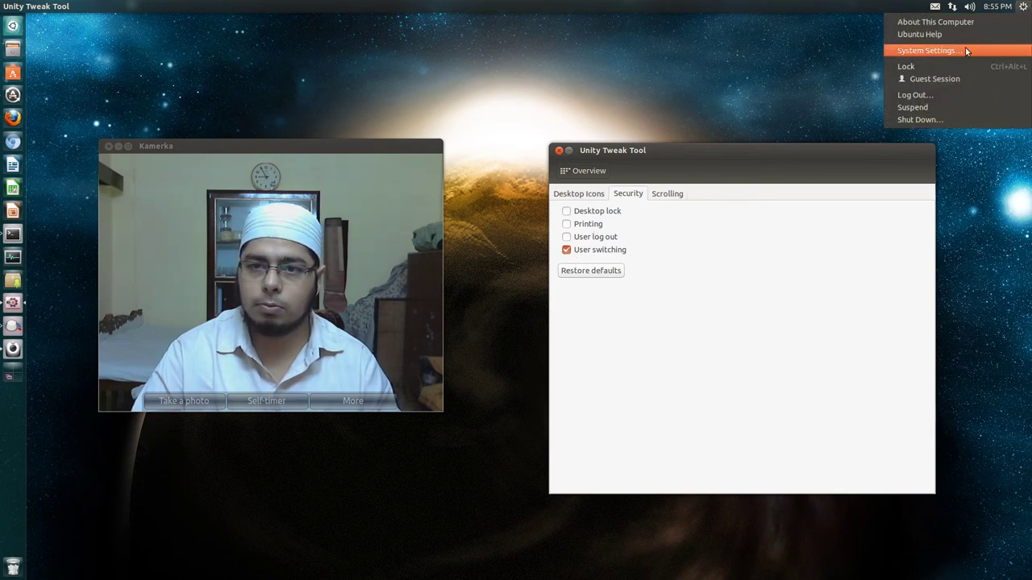
key("Escape")
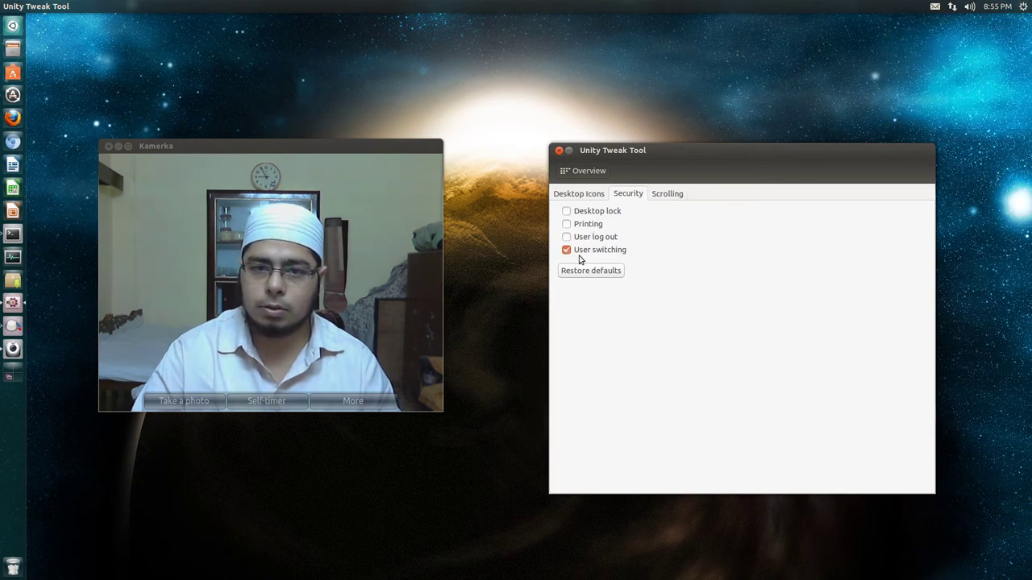
left_click(566, 250)
left_click(1023, 6)
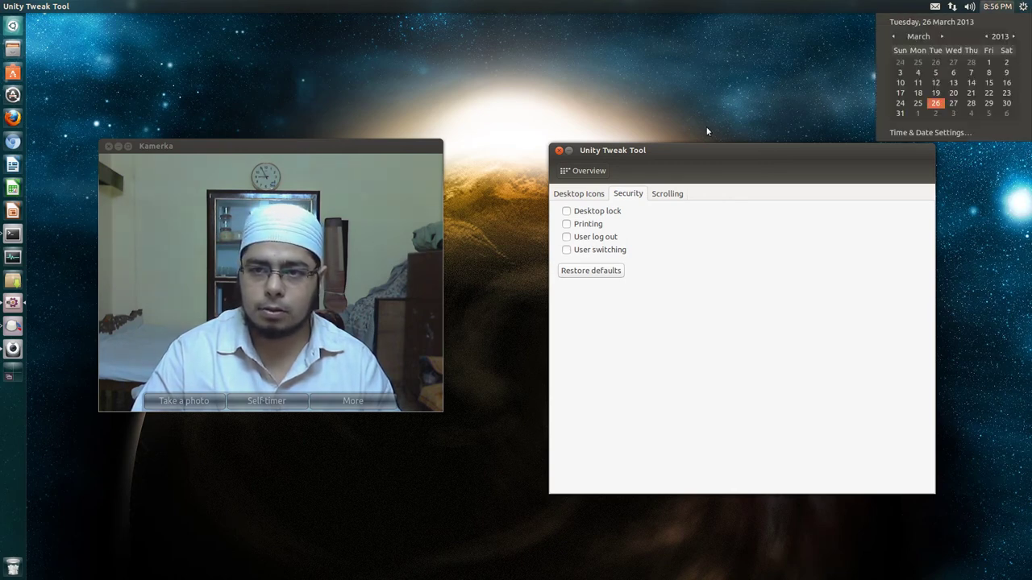
key("Escape")
left_click(566, 250)
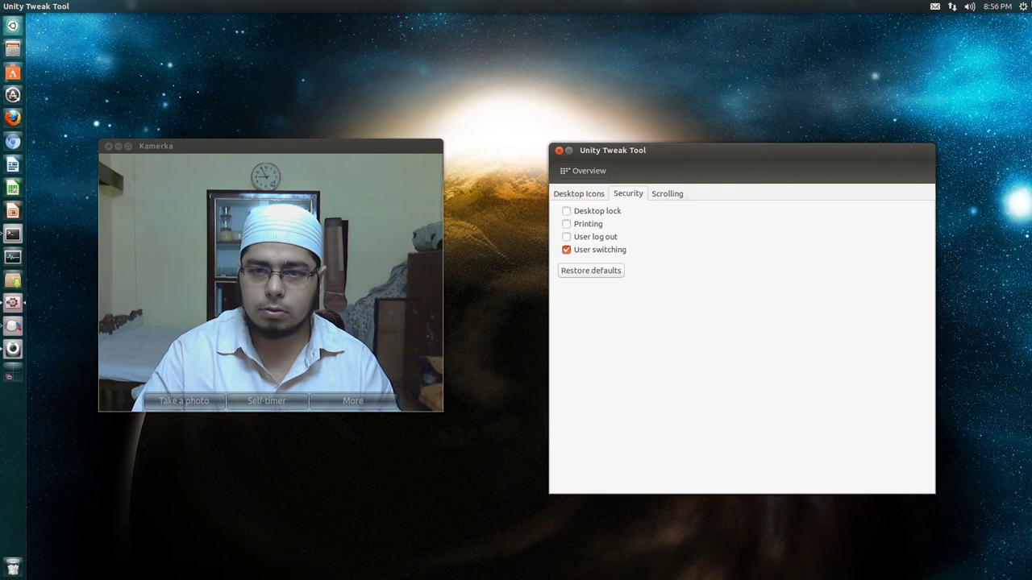
left_click(1023, 6)
key("Escape")
left_click(666, 193)
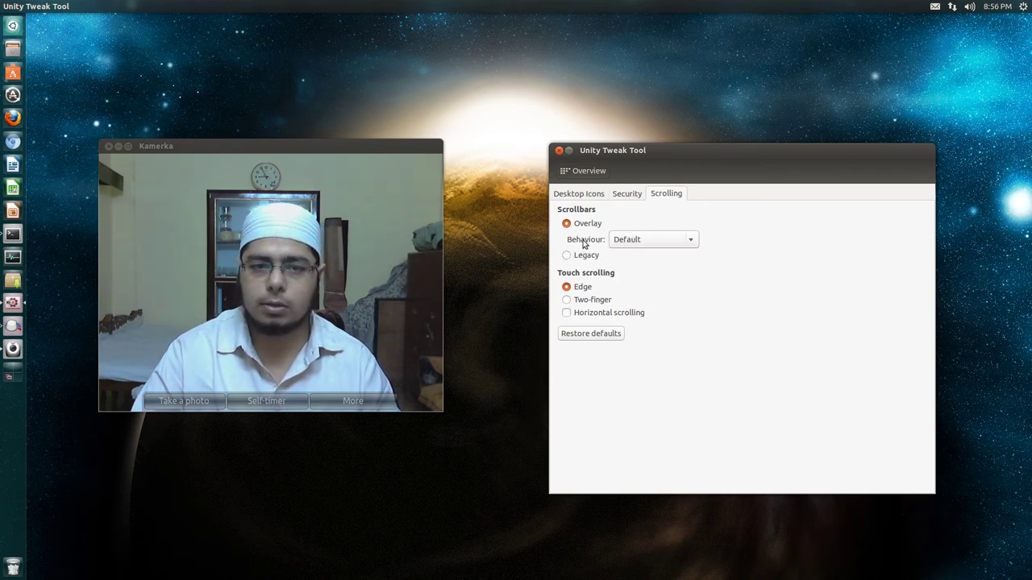
- Return from the Scrolling page to the Unity, Window Manager, Appearance and System overview
left_click(593, 171)
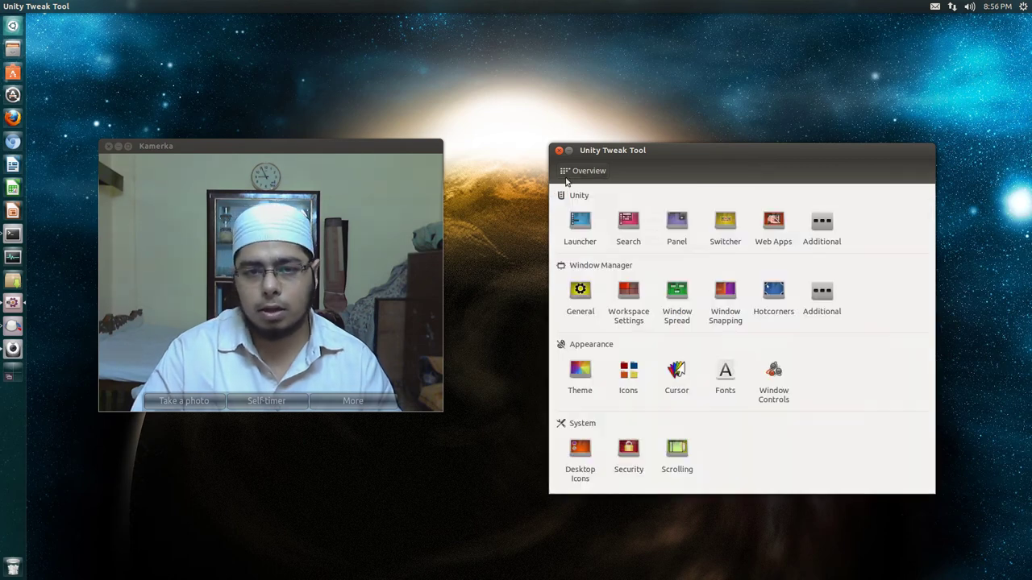